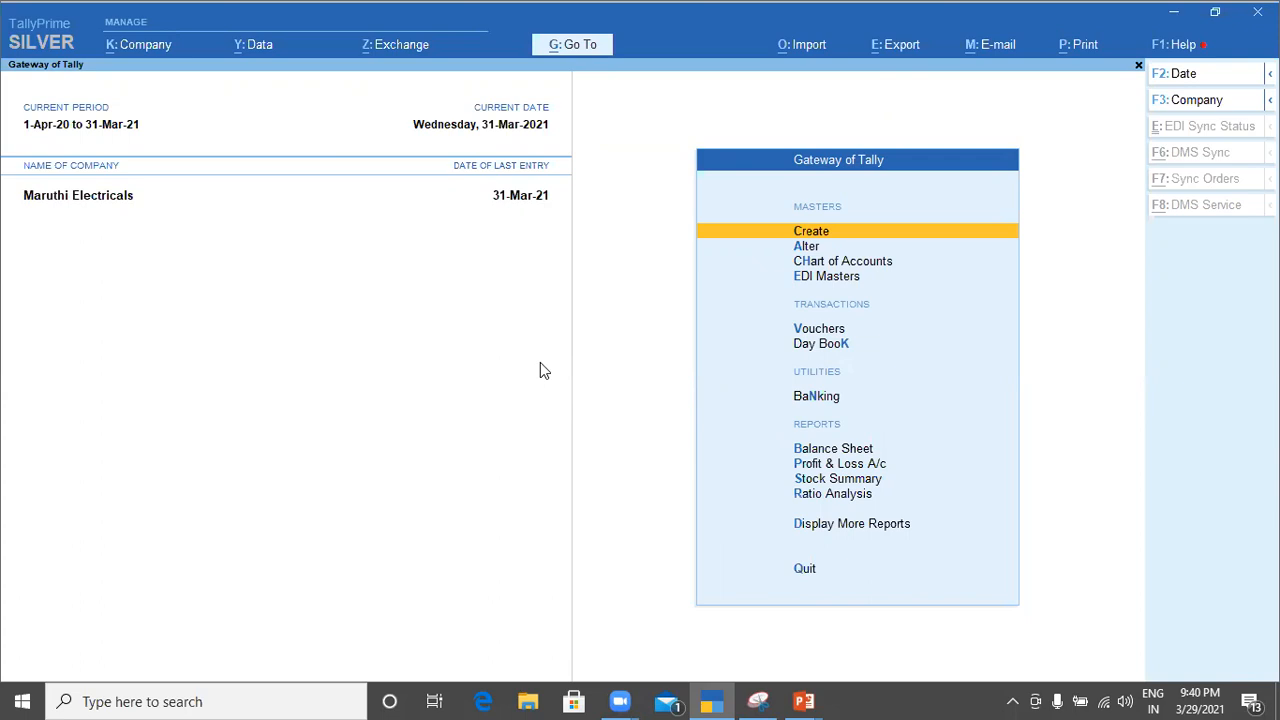
Split the company data of Maruthi Electricals from 1-Apr-21 and confirm the split
click(142, 46)
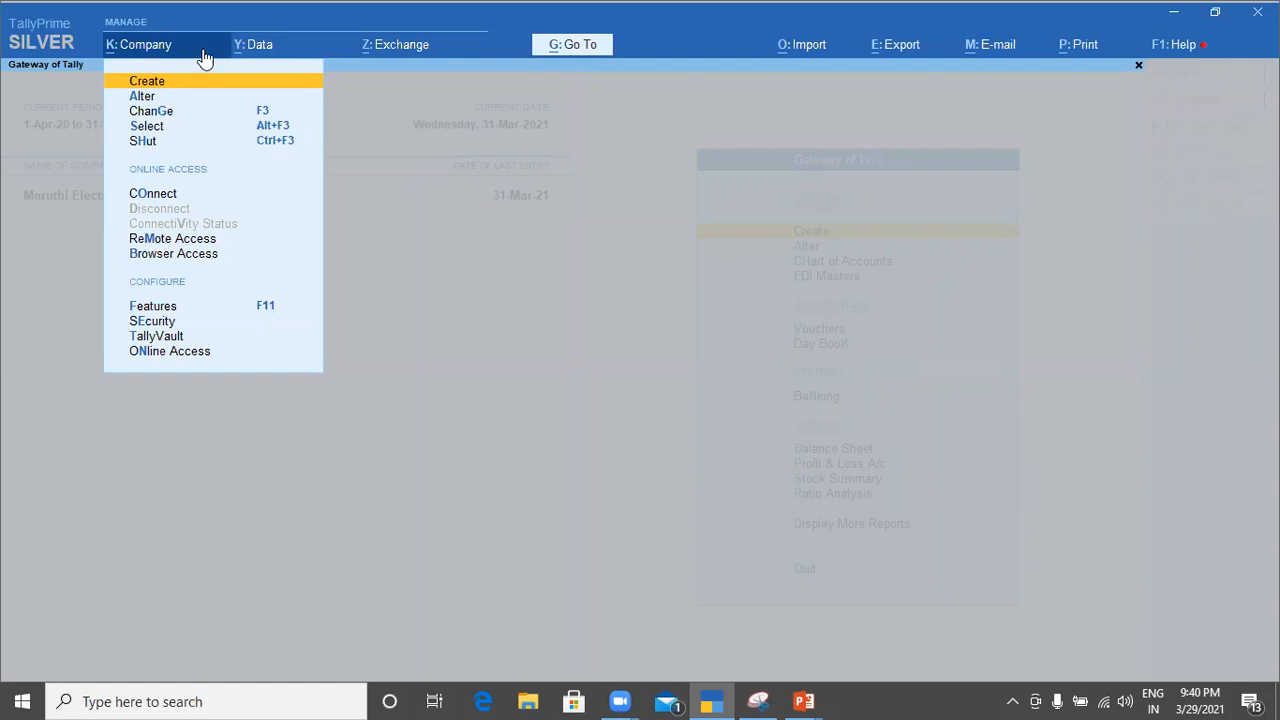
click(256, 54)
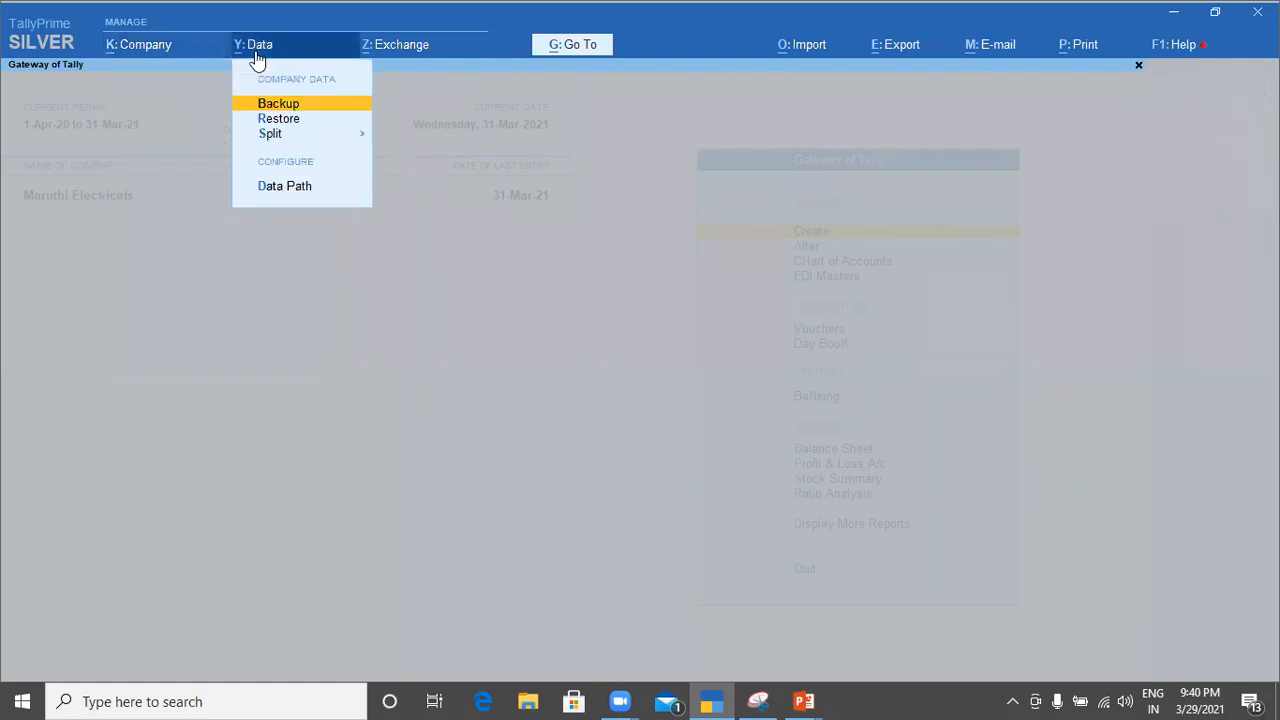
click(268, 138)
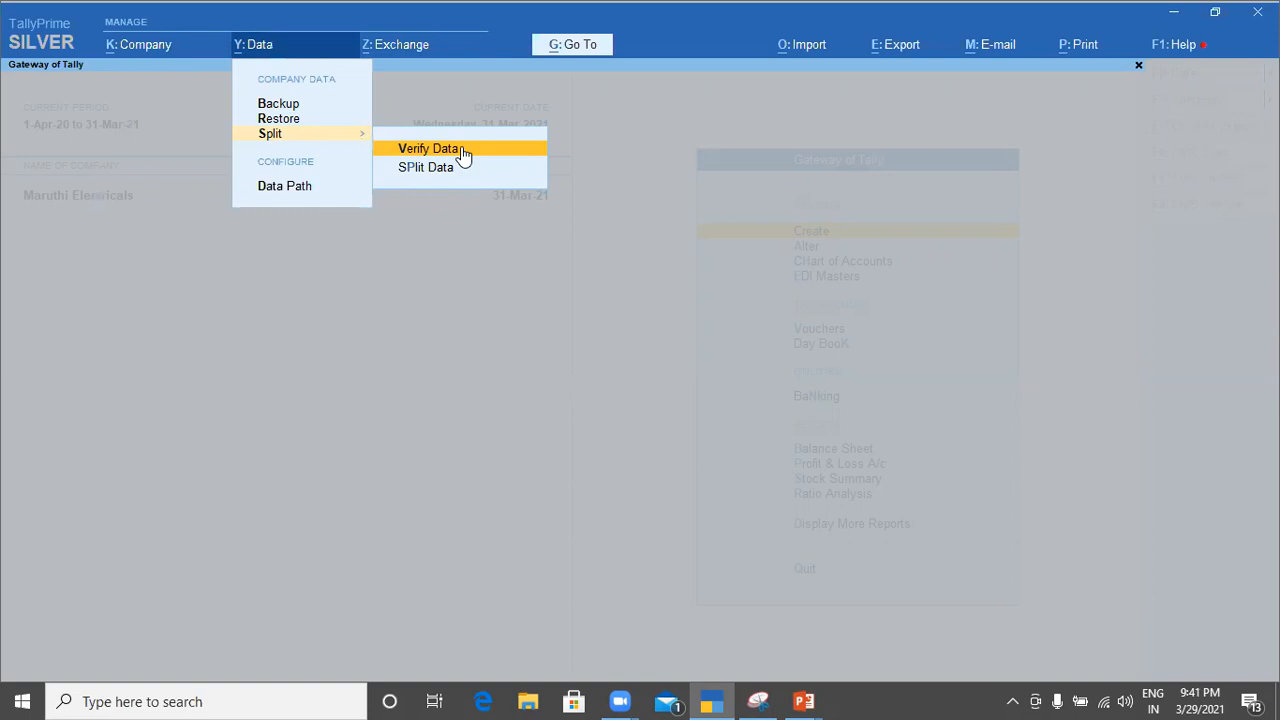
key(Down)
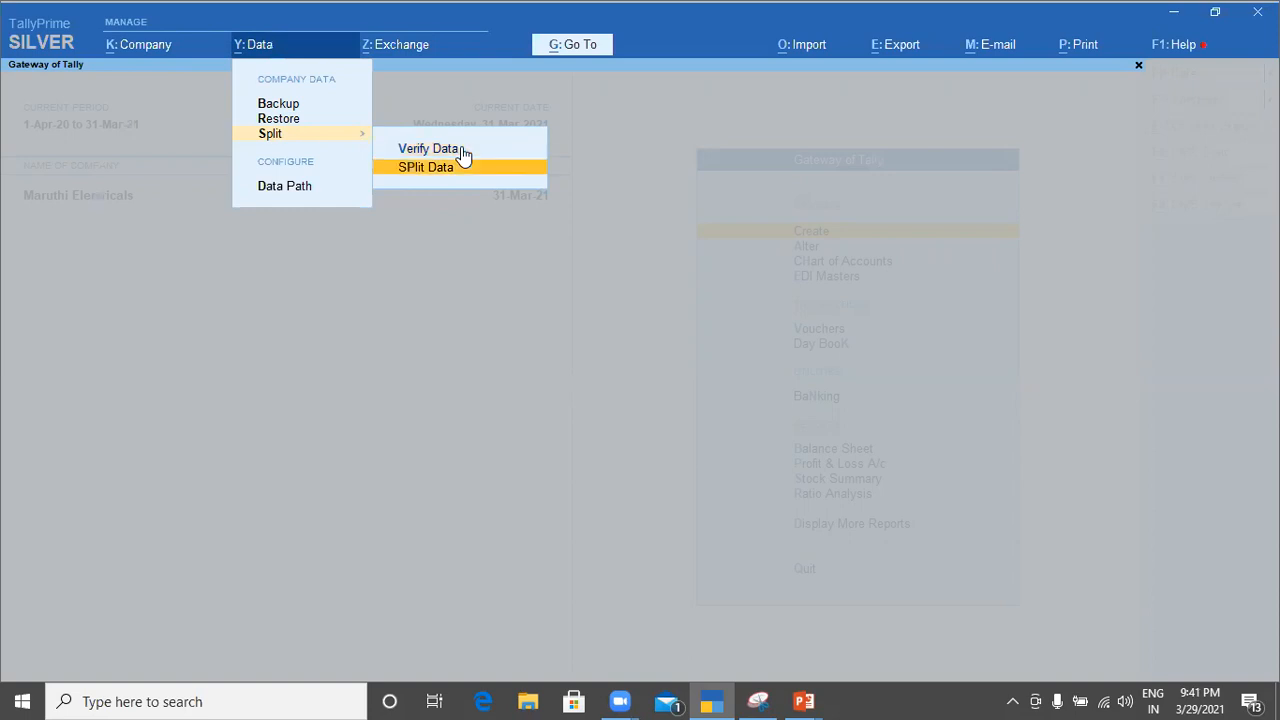
key(Return)
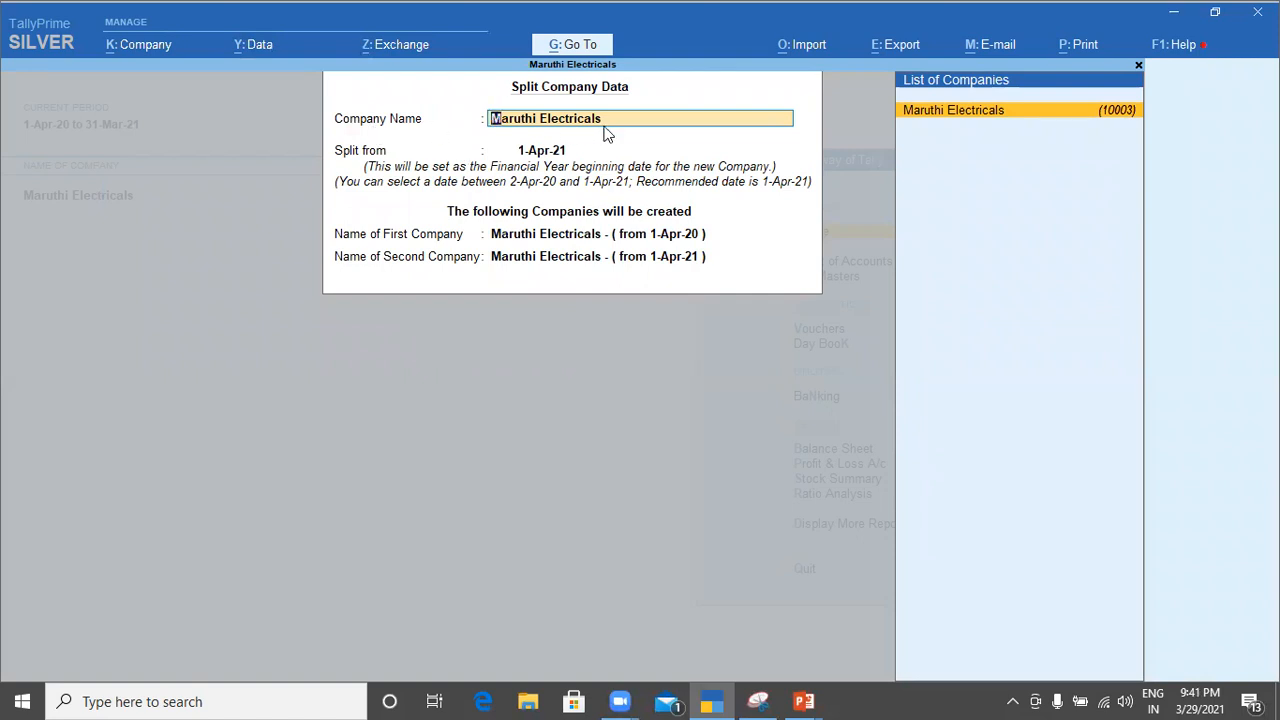
key(Return)
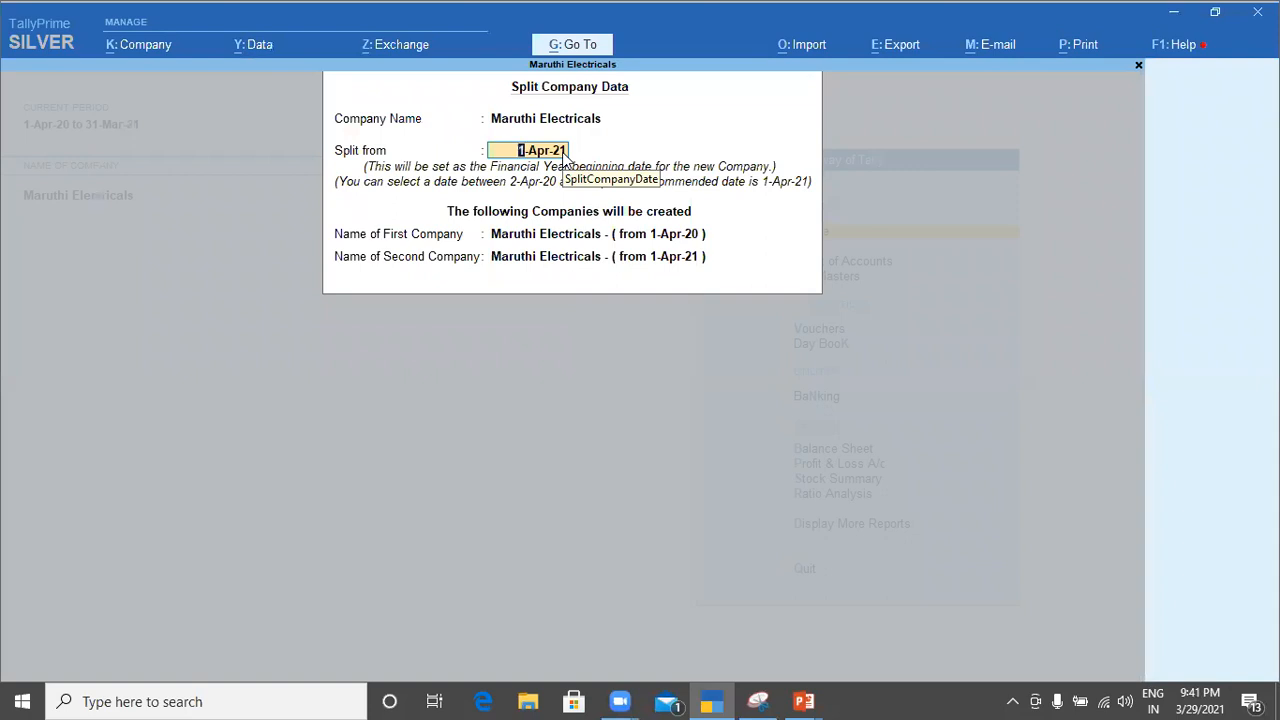
key(Return)
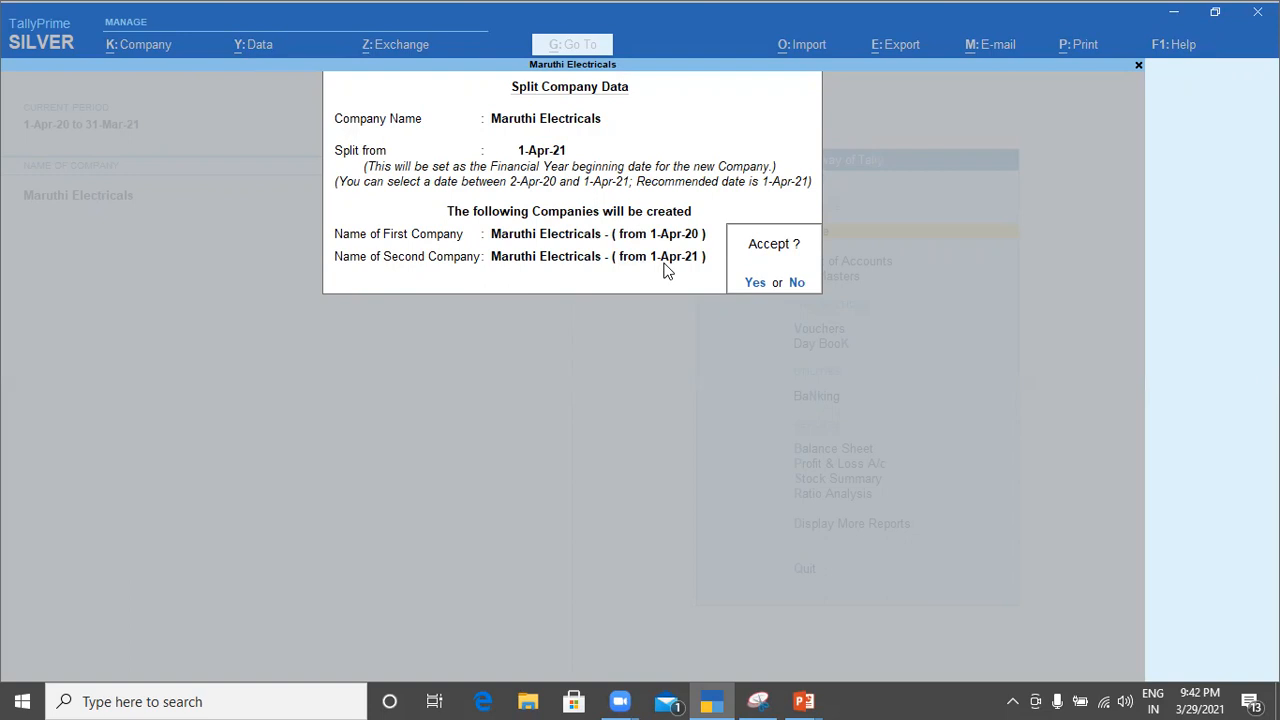
click(755, 285)
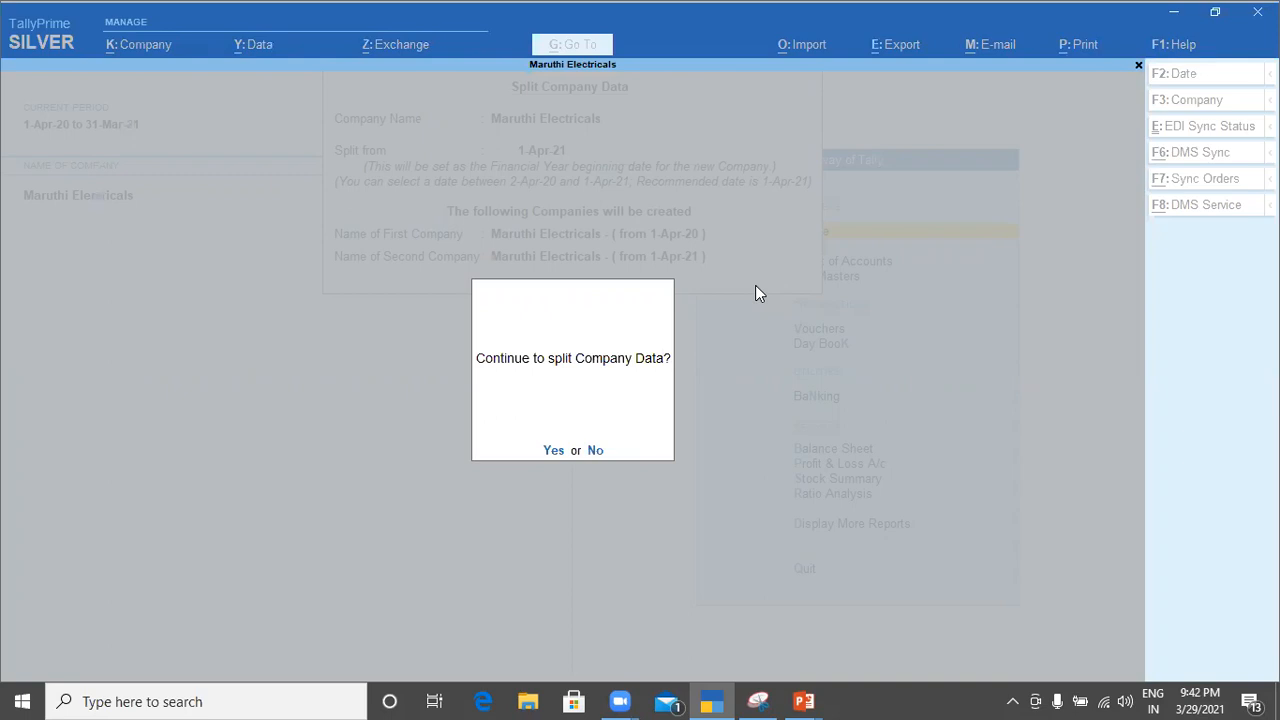
key(y)
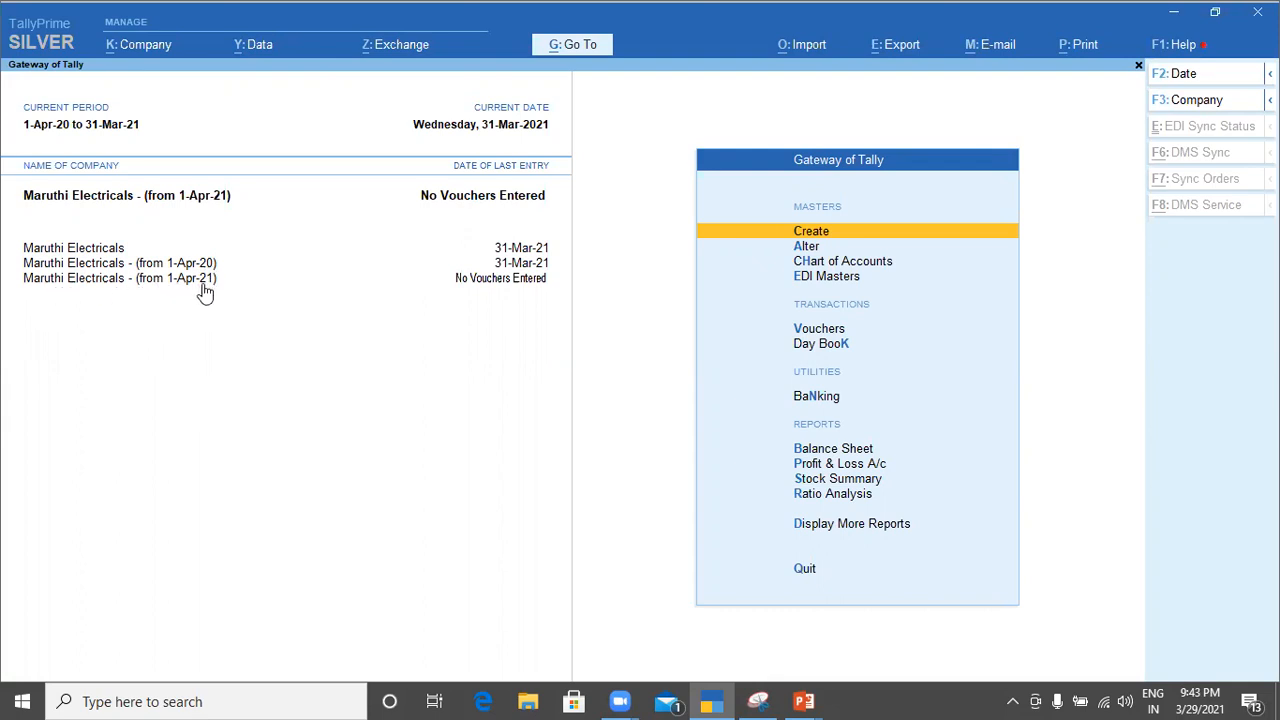
Shut the original unsplit Maruthi Electricals company
click(145, 46)
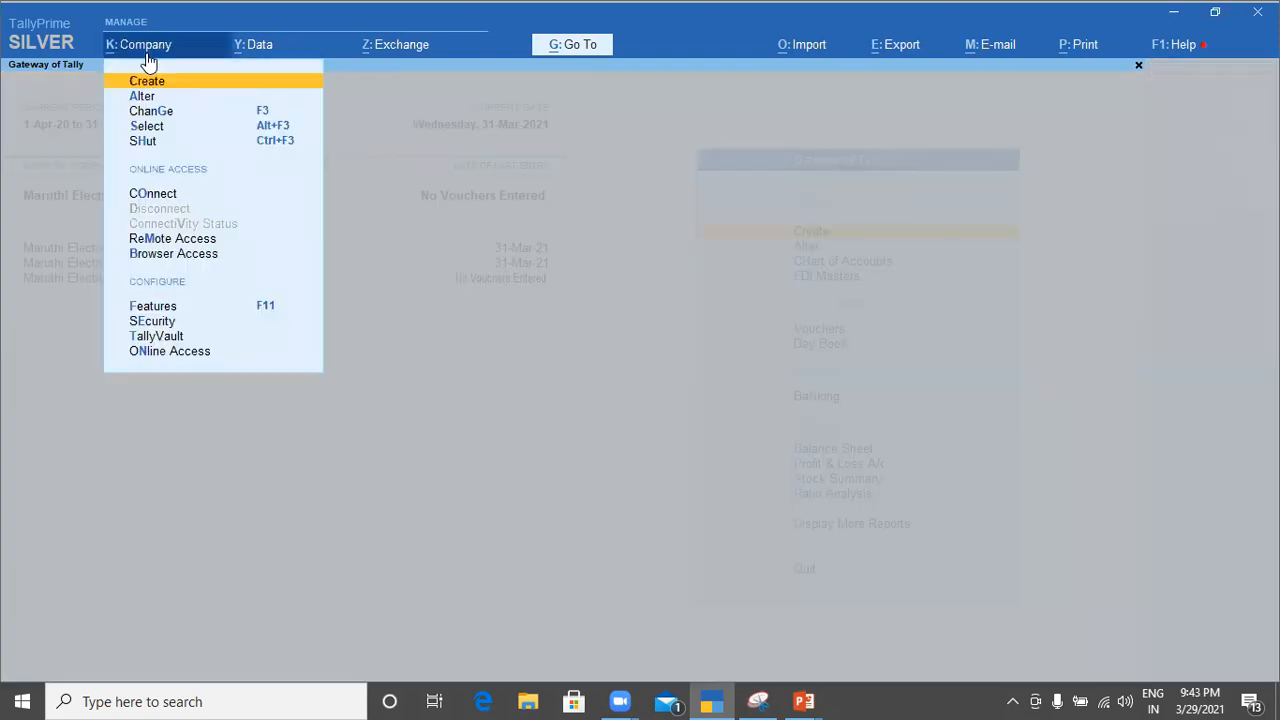
key(Down)
key(Down)
key(Down)
key(Down)
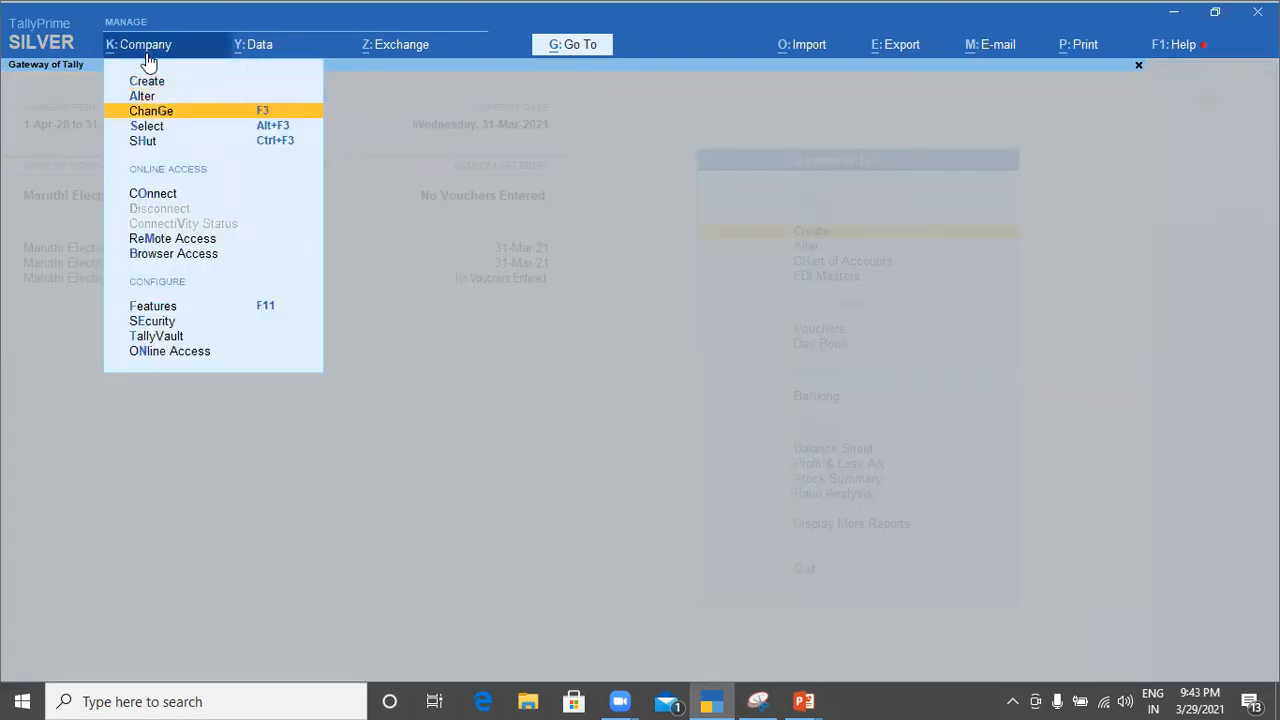
key(Return)
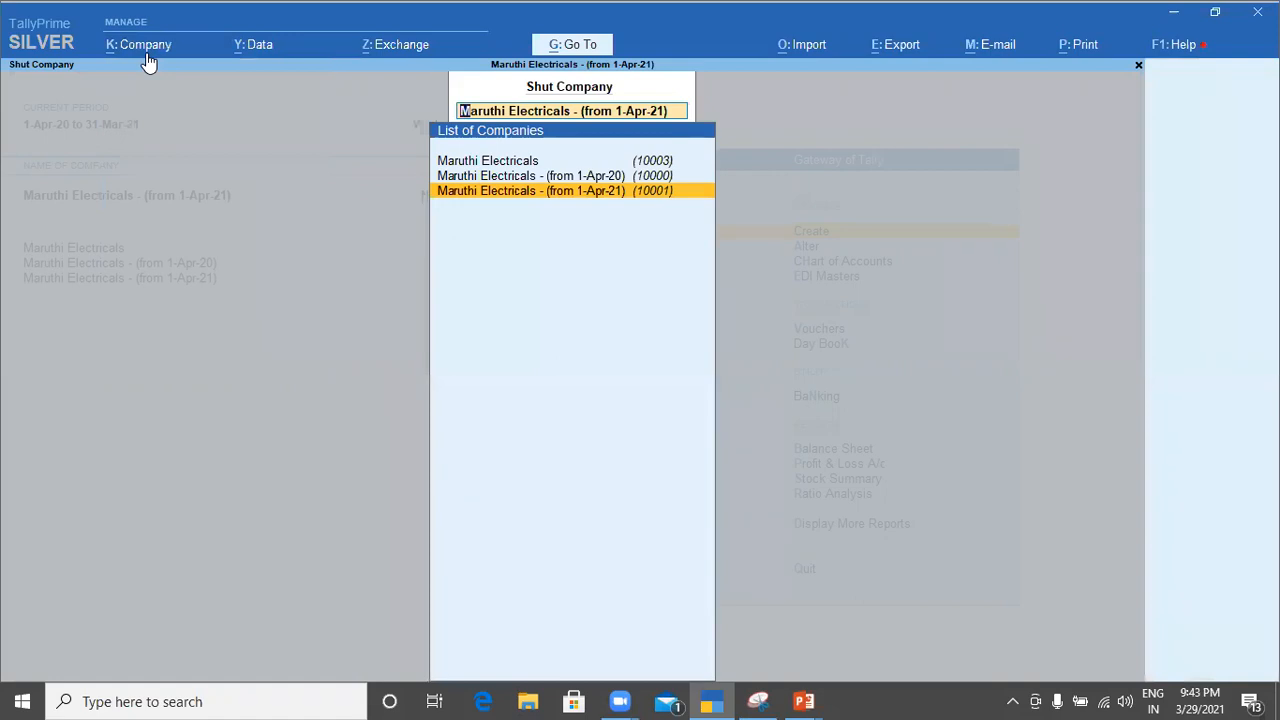
key(Up)
key(Up)
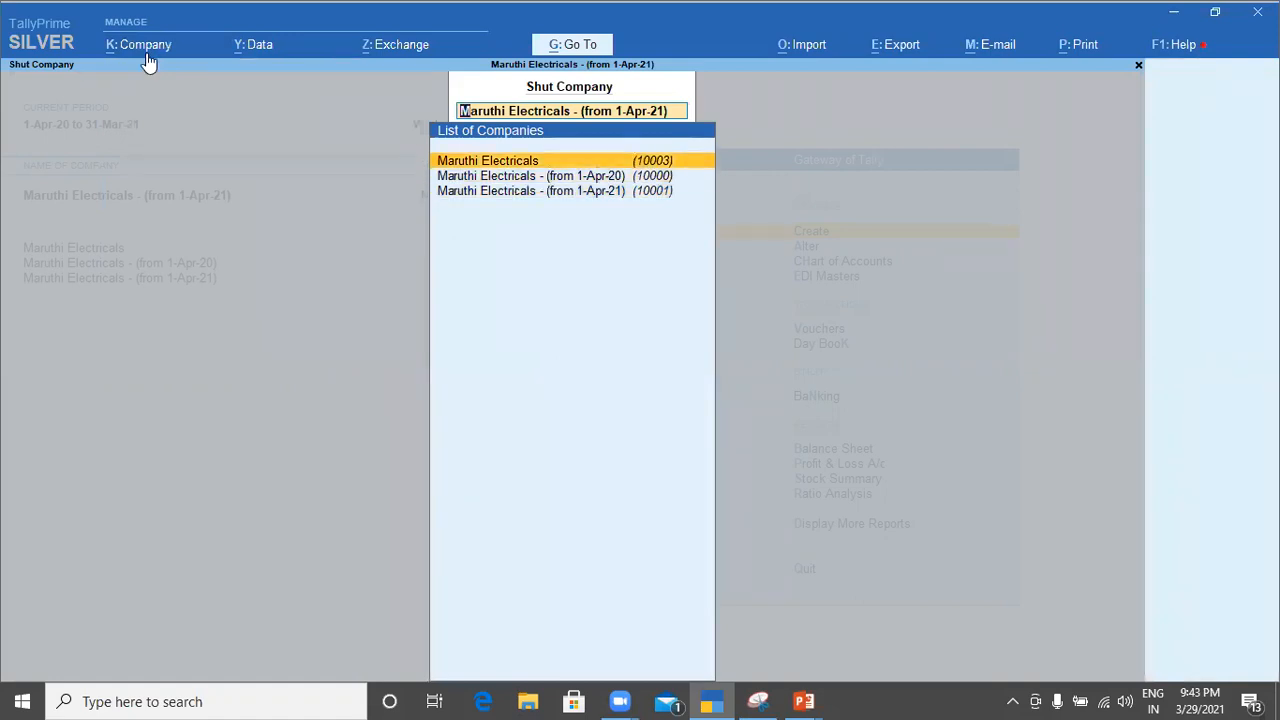
key(Return)
Shut the split company Maruthi Electricals - (from 1-Apr-21)
click(129, 50)
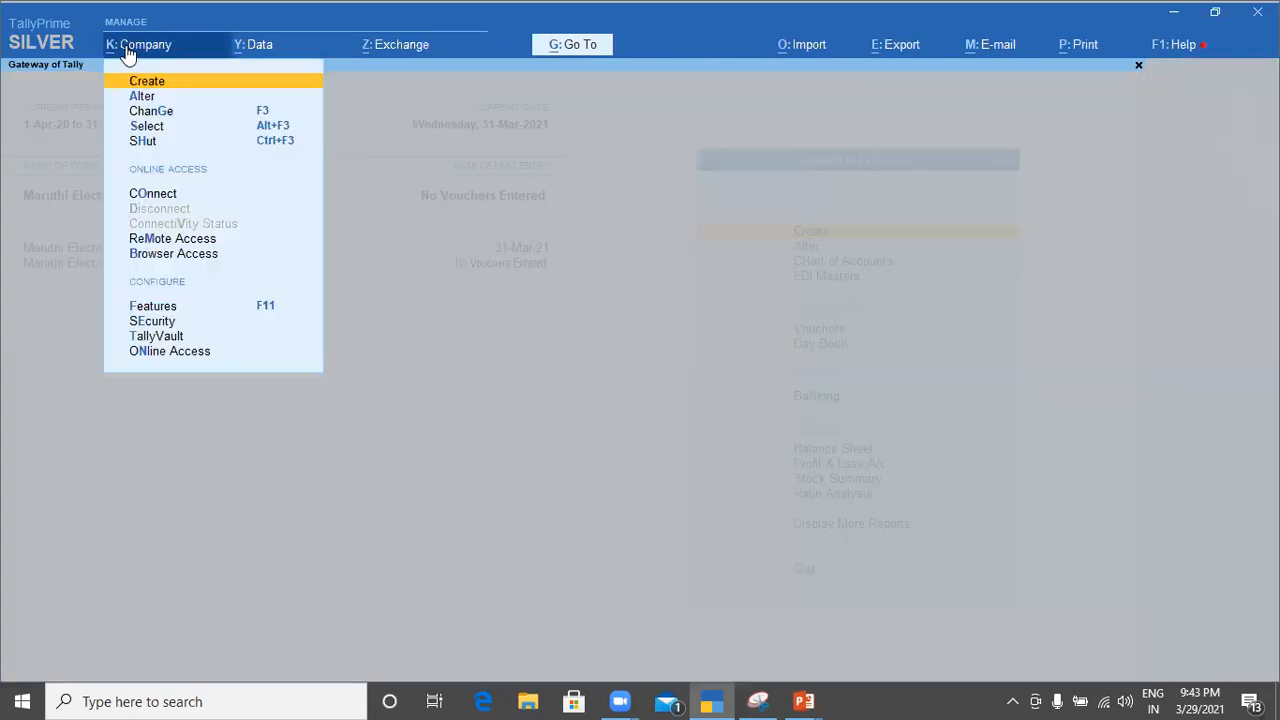
key(Down)
key(Down)
key(Down)
key(Down)
key(Return)
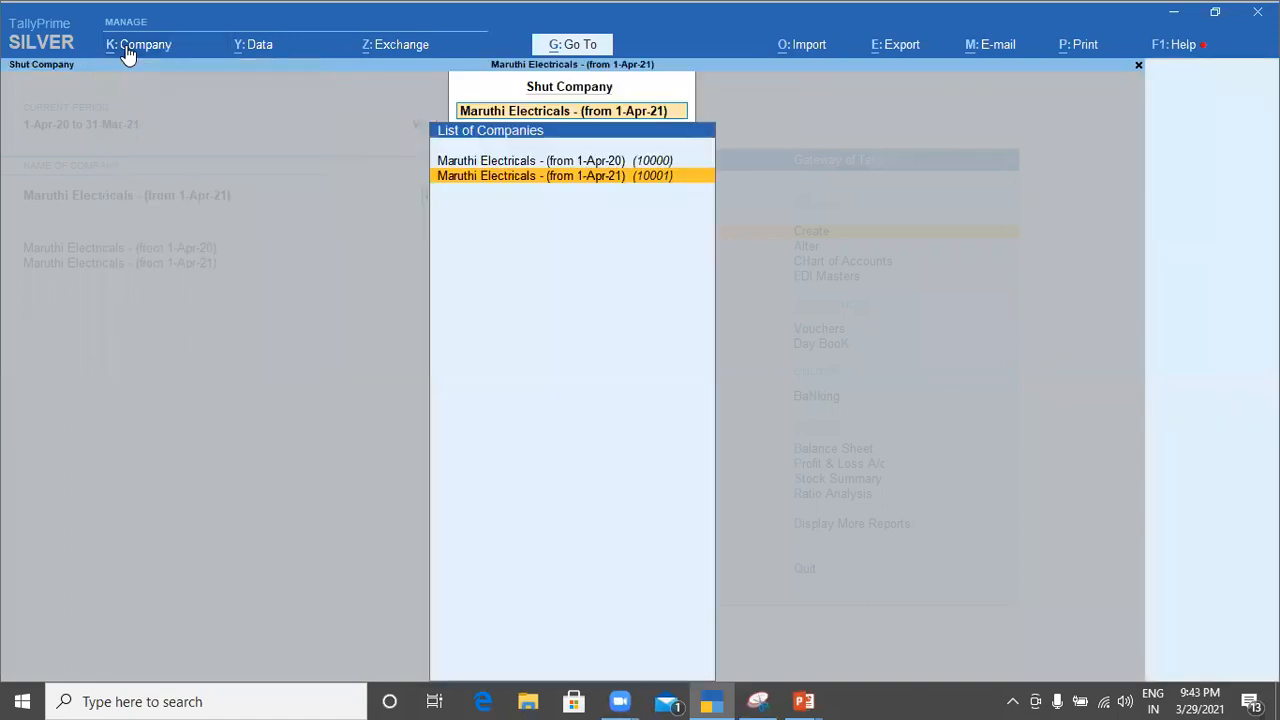
key(Return)
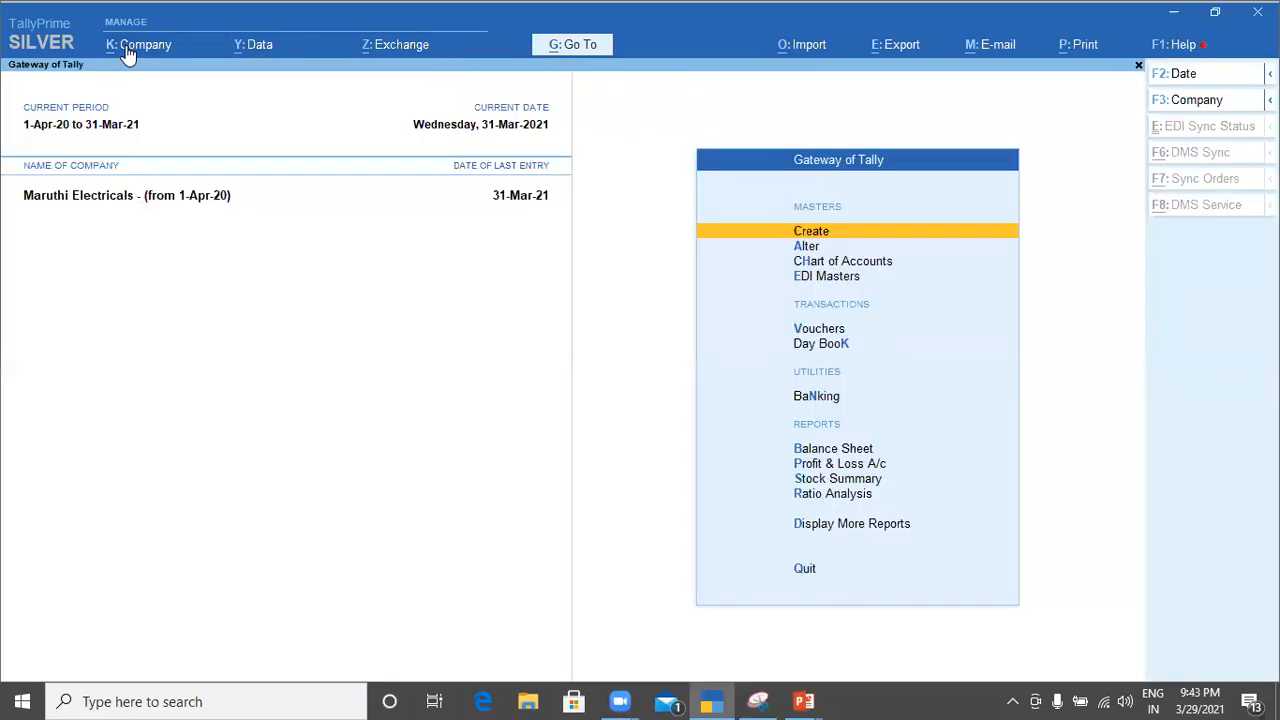
Shut the remaining split company, Maruthi Electricals - (from 1-Apr-20)
click(127, 50)
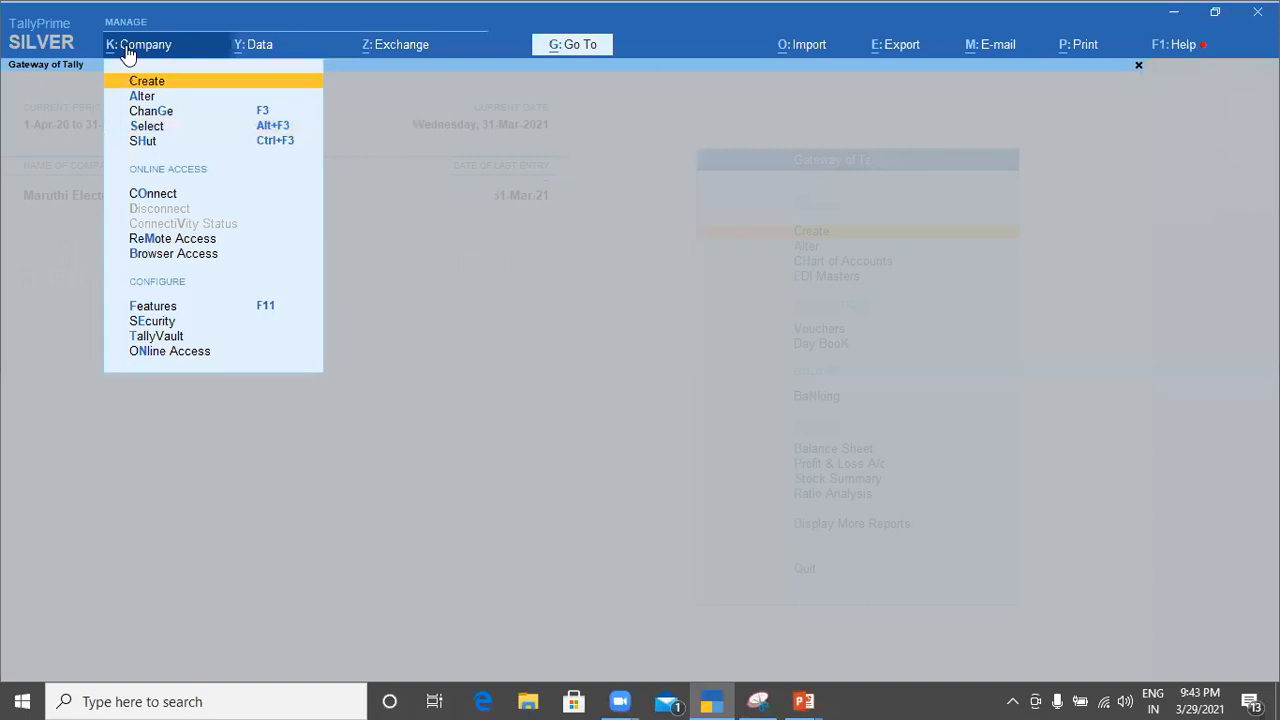
key(Down)
key(Down)
key(Down)
key(Down)
key(Return)
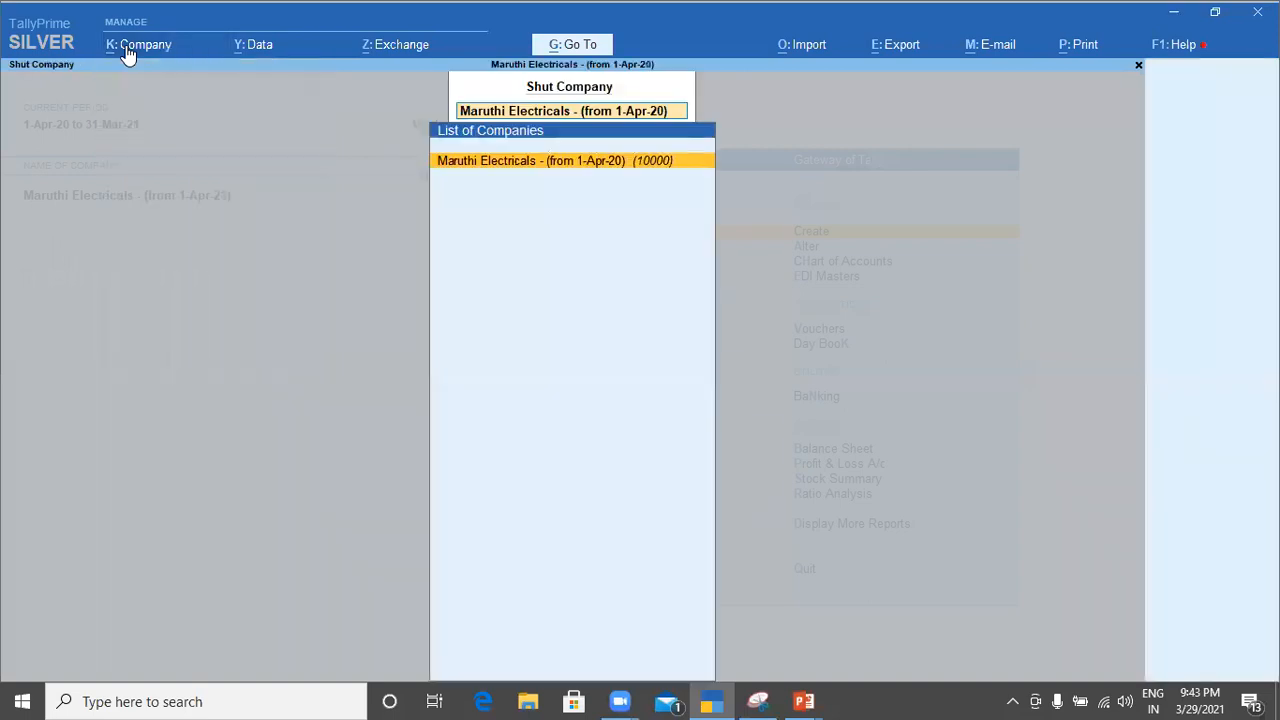
key(Return)
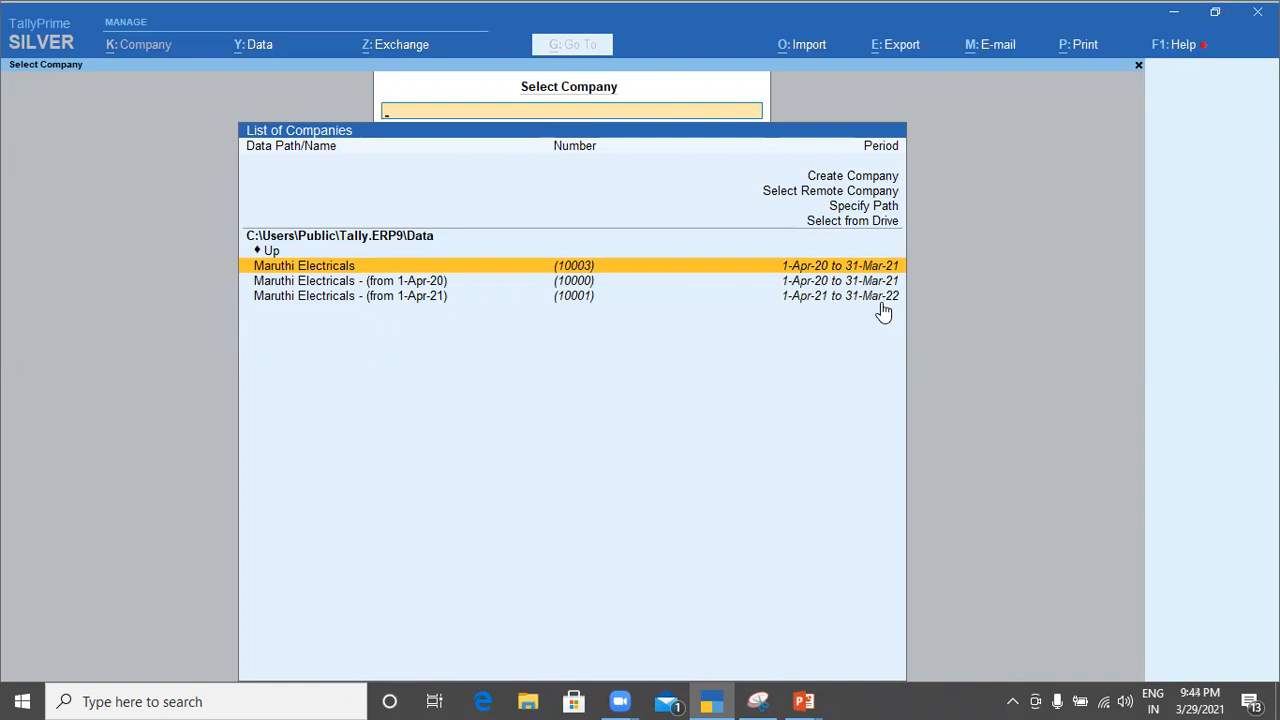
Load Maruthi Electricals - (from 1-Apr-20) and review its balance sheet in detailed view
key(Down)
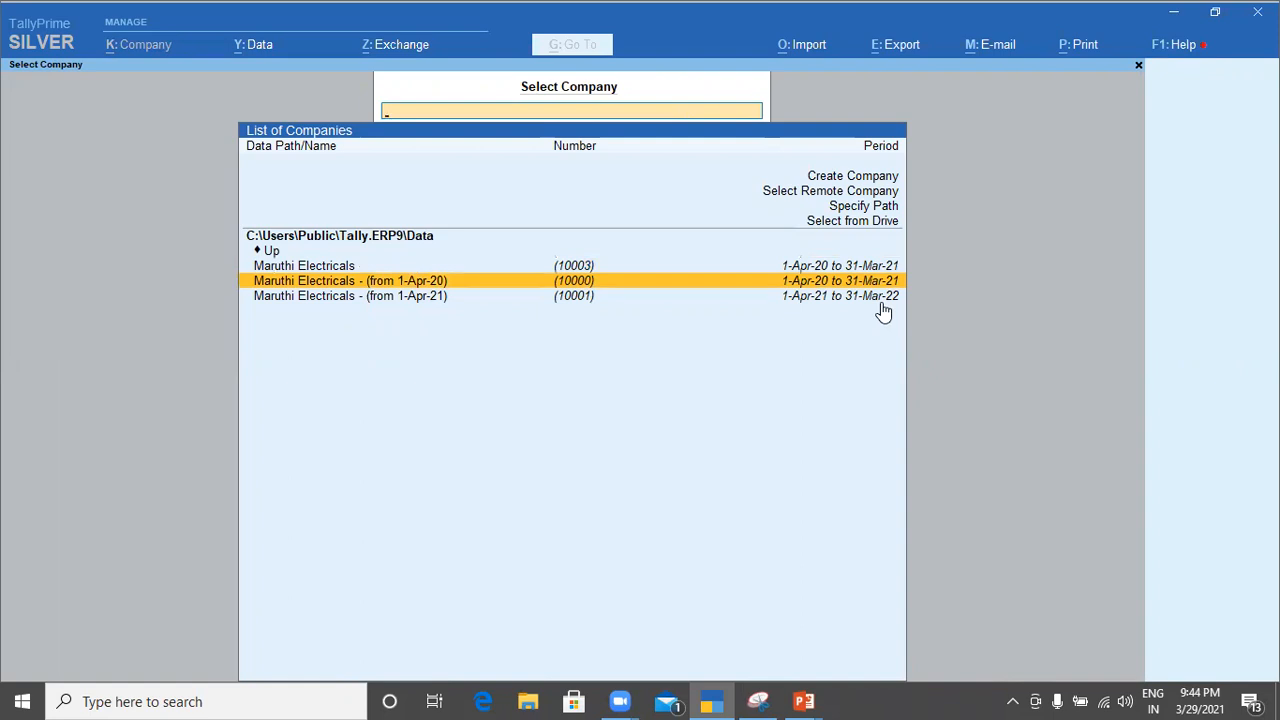
key(Return)
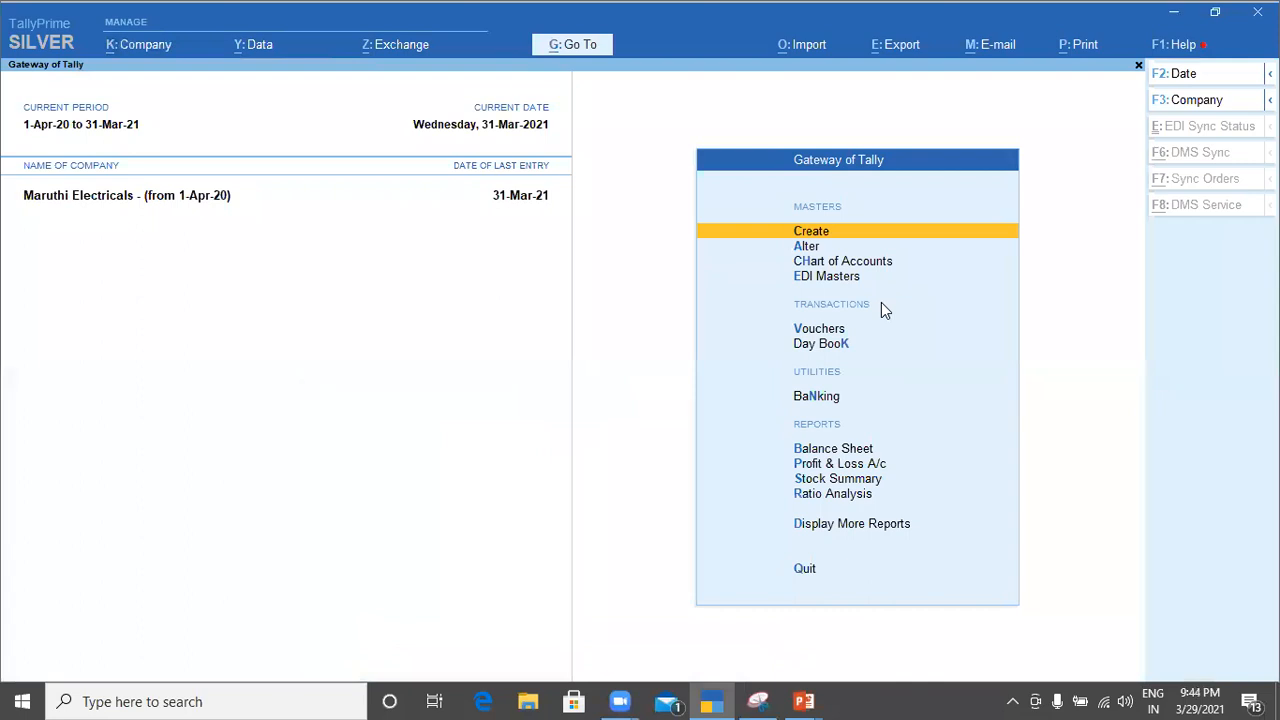
key(b)
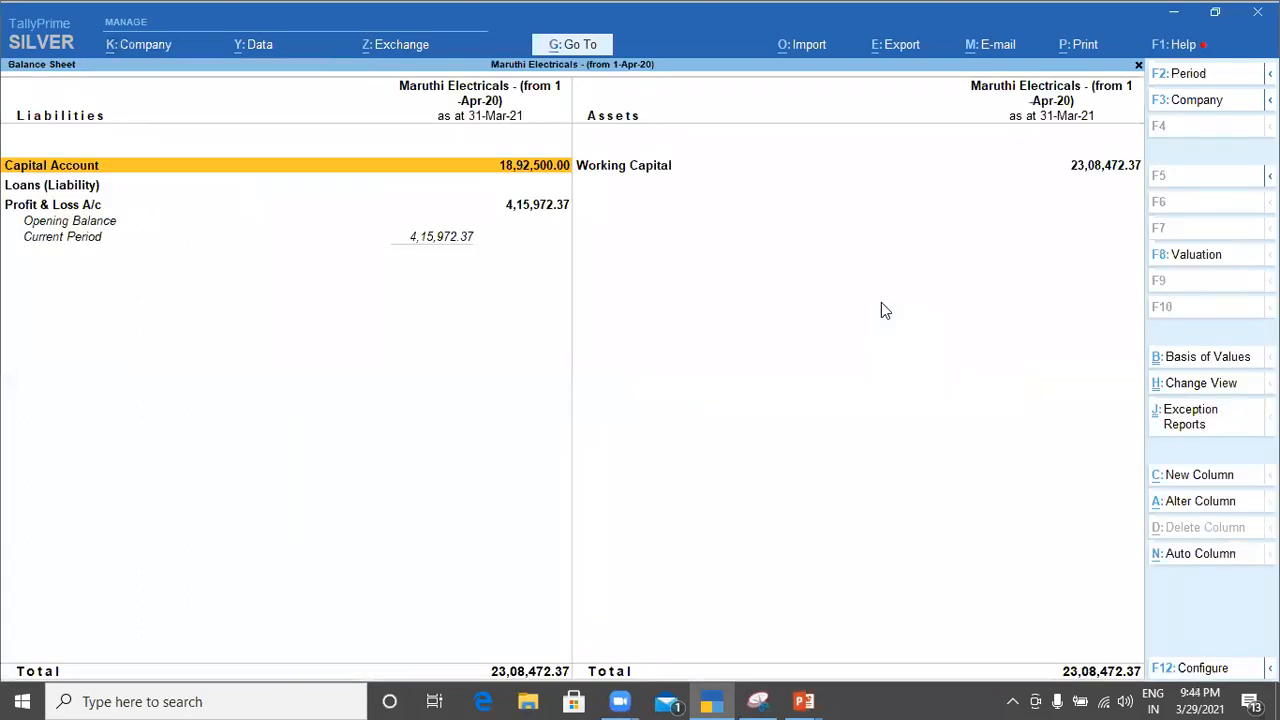
key(alt+F5)
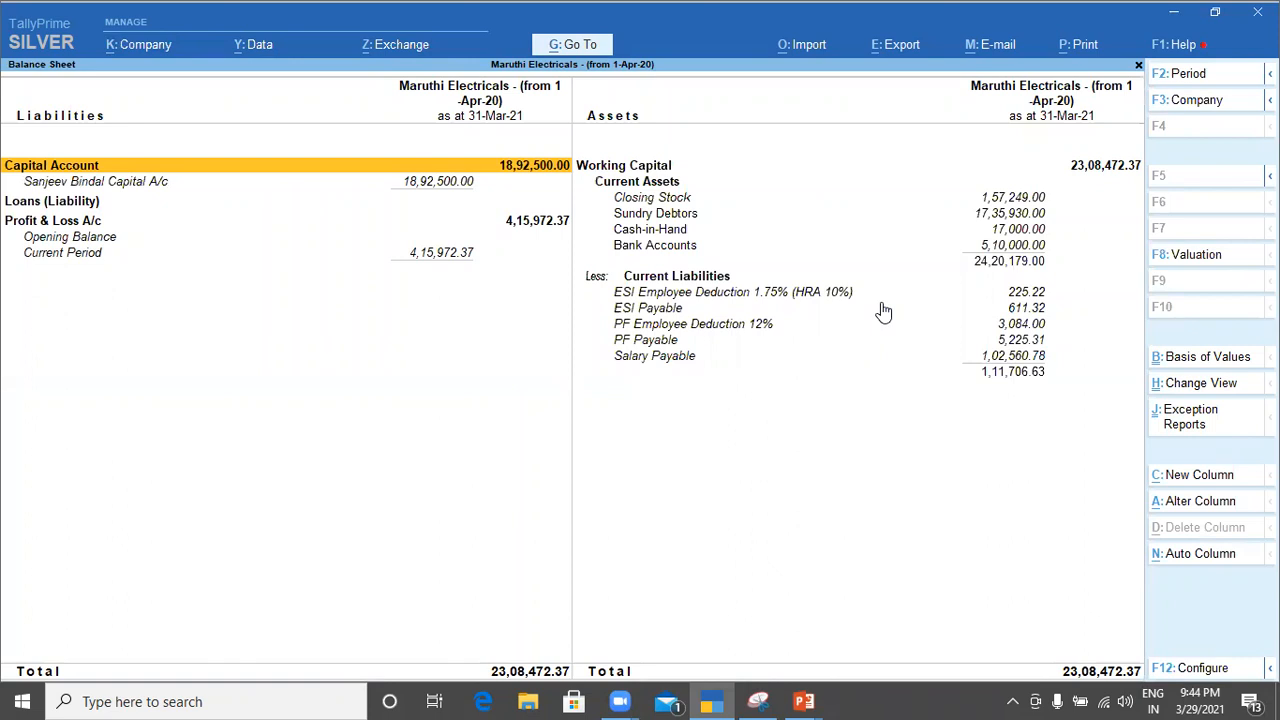
key(Escape)
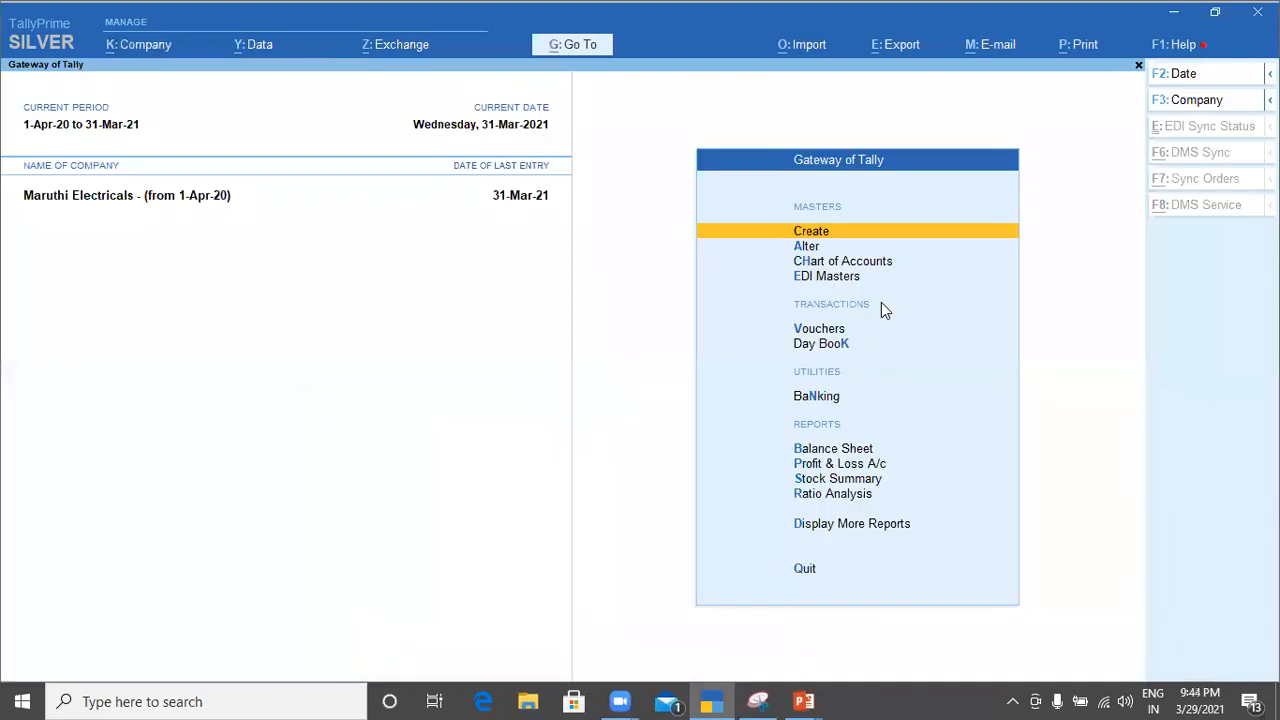
Shut the open 1-Apr-20 company and load Maruthi Electricals - (from 1-Apr-21) instead
click(121, 47)
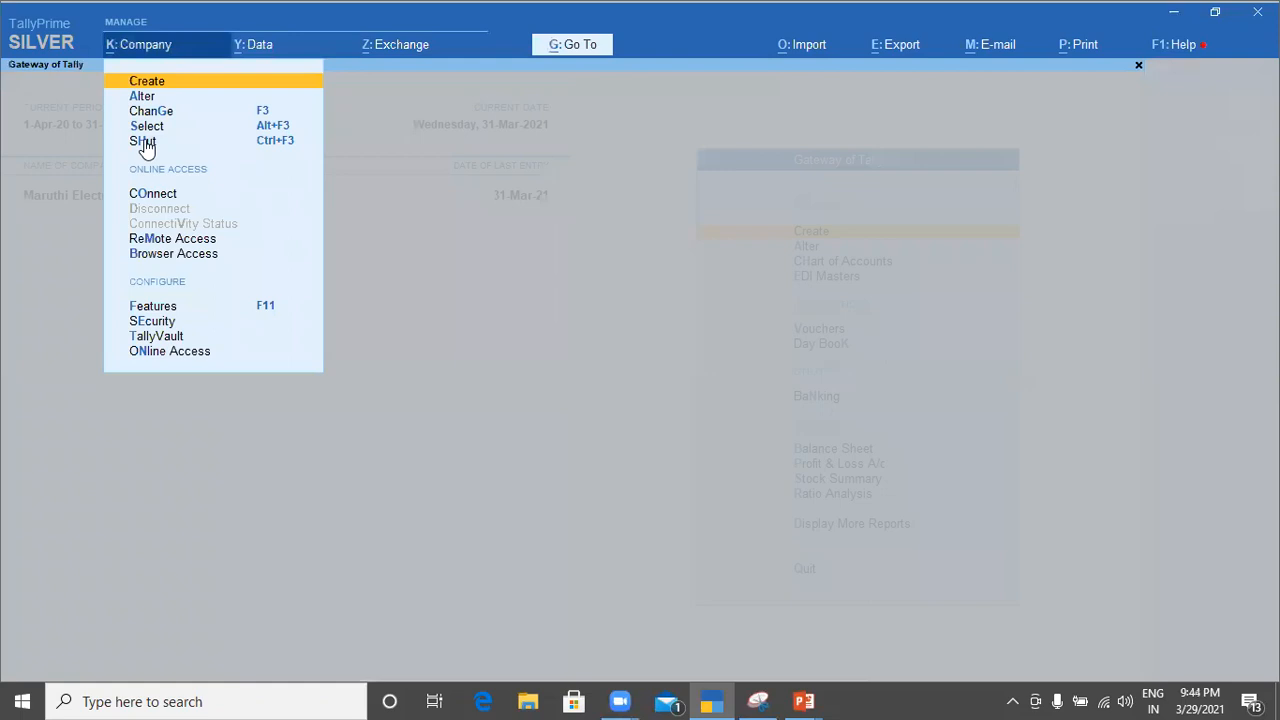
click(143, 143)
key(Return)
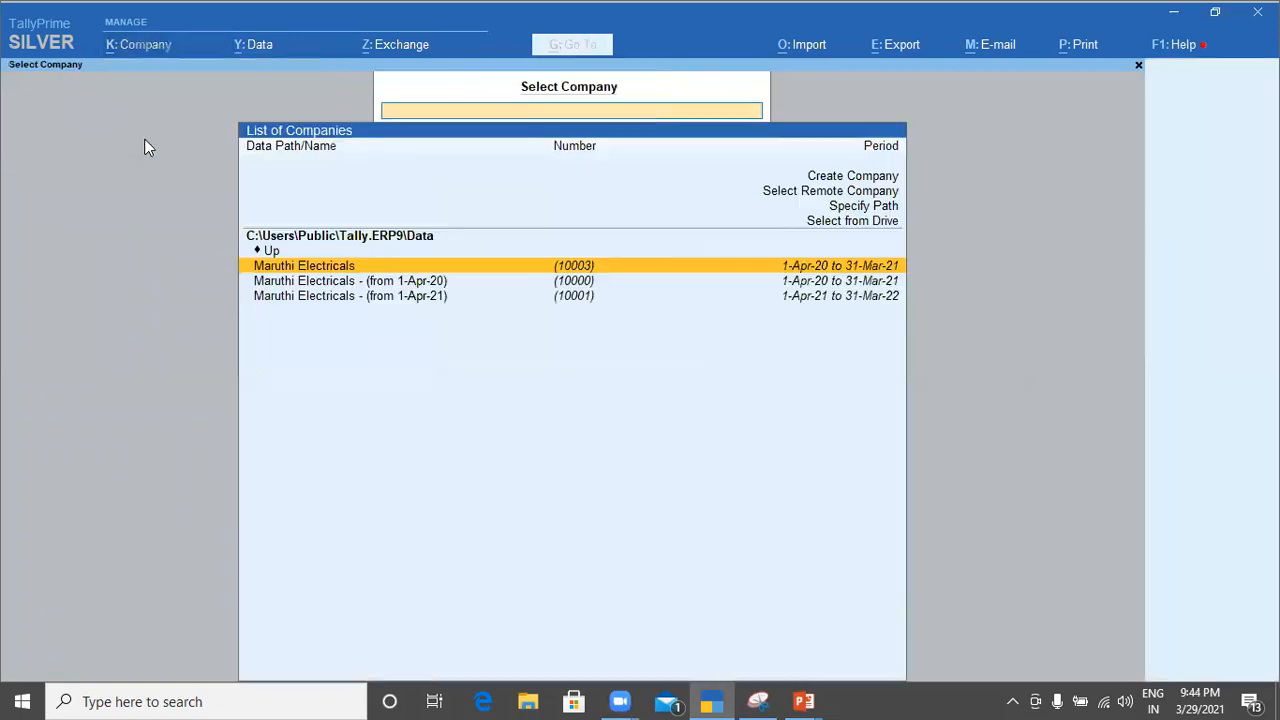
key(Down)
key(Down)
key(Return)
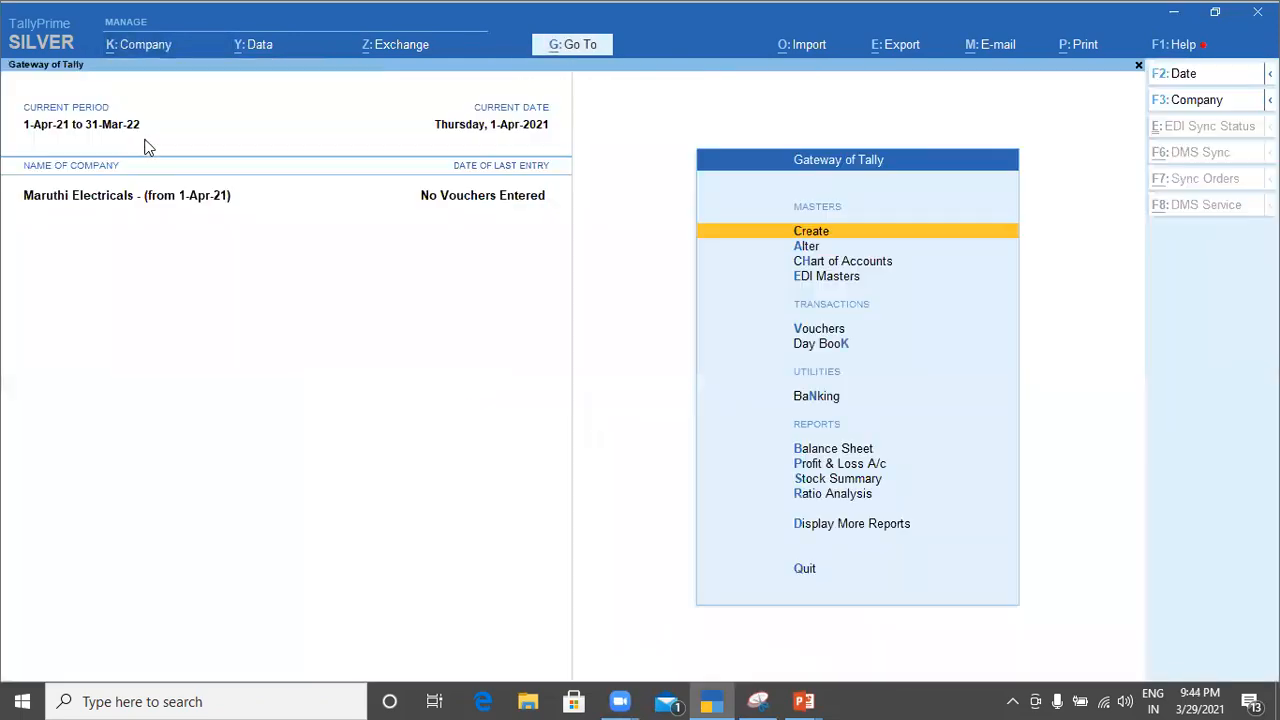
Review the detailed balance sheet of the 1-Apr-21 company, checking the carried-forward balances, and return to the Gateway of Tally
key(b)
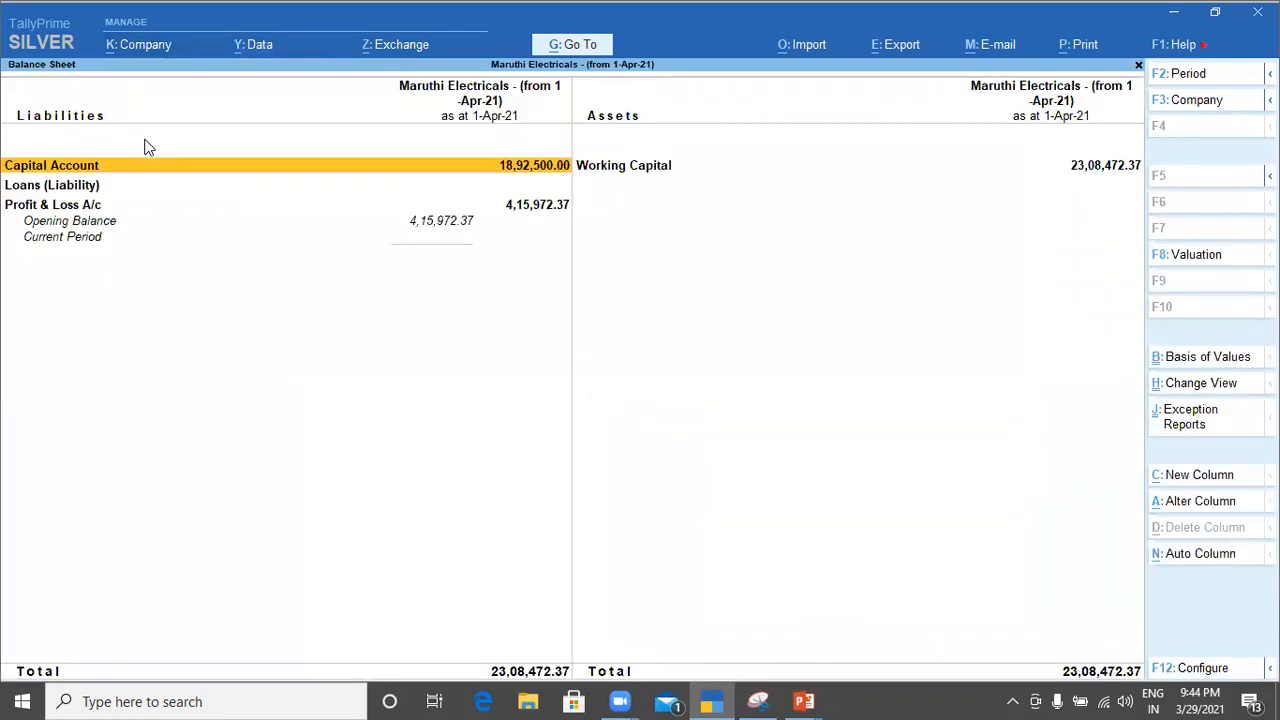
key(alt+F5)
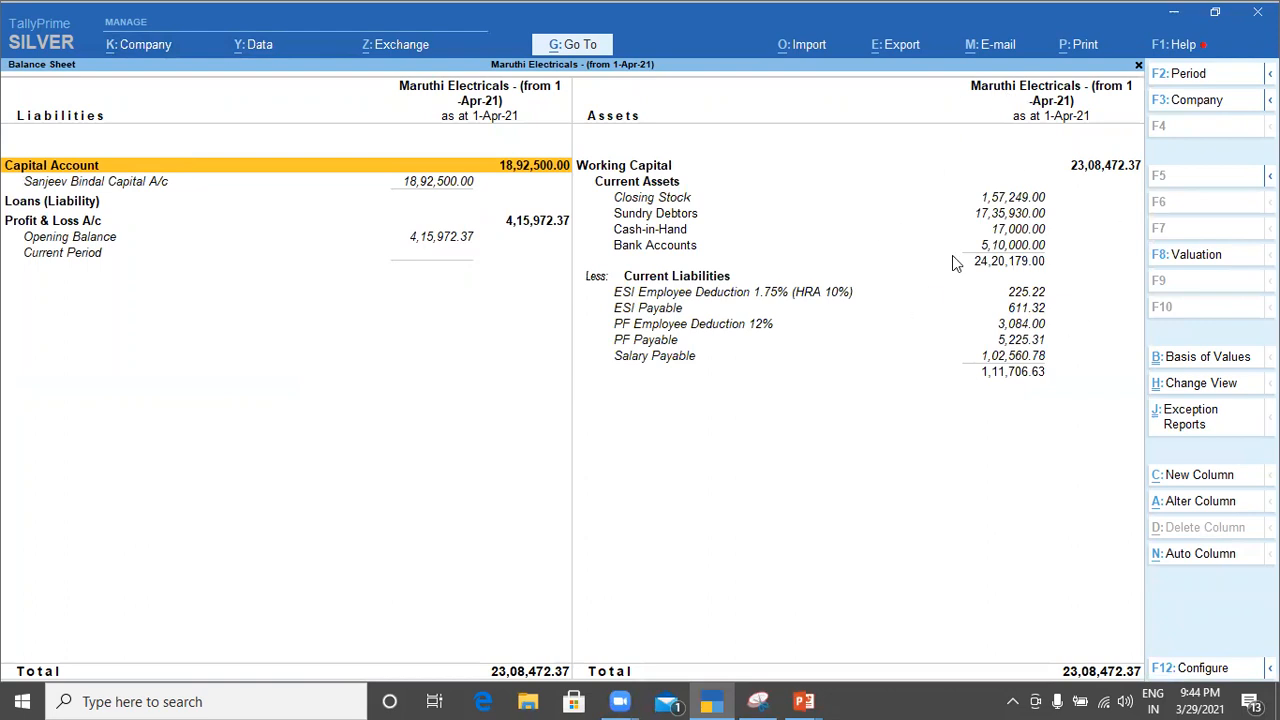
key(Escape)
key(Escape)
key(Escape)
key(Escape)
key(Escape)
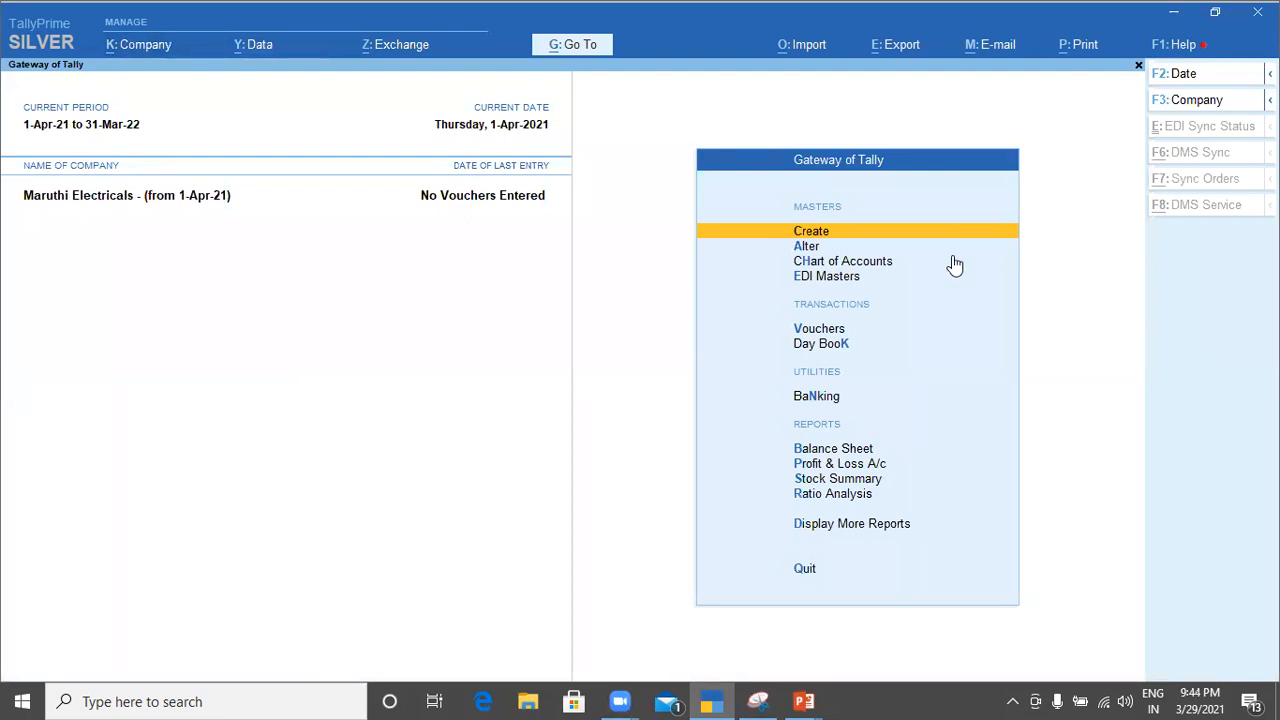
Check the stock summary and the opening balance in the Bulbs stock item master, and return to the Gateway of Tally
key(s)
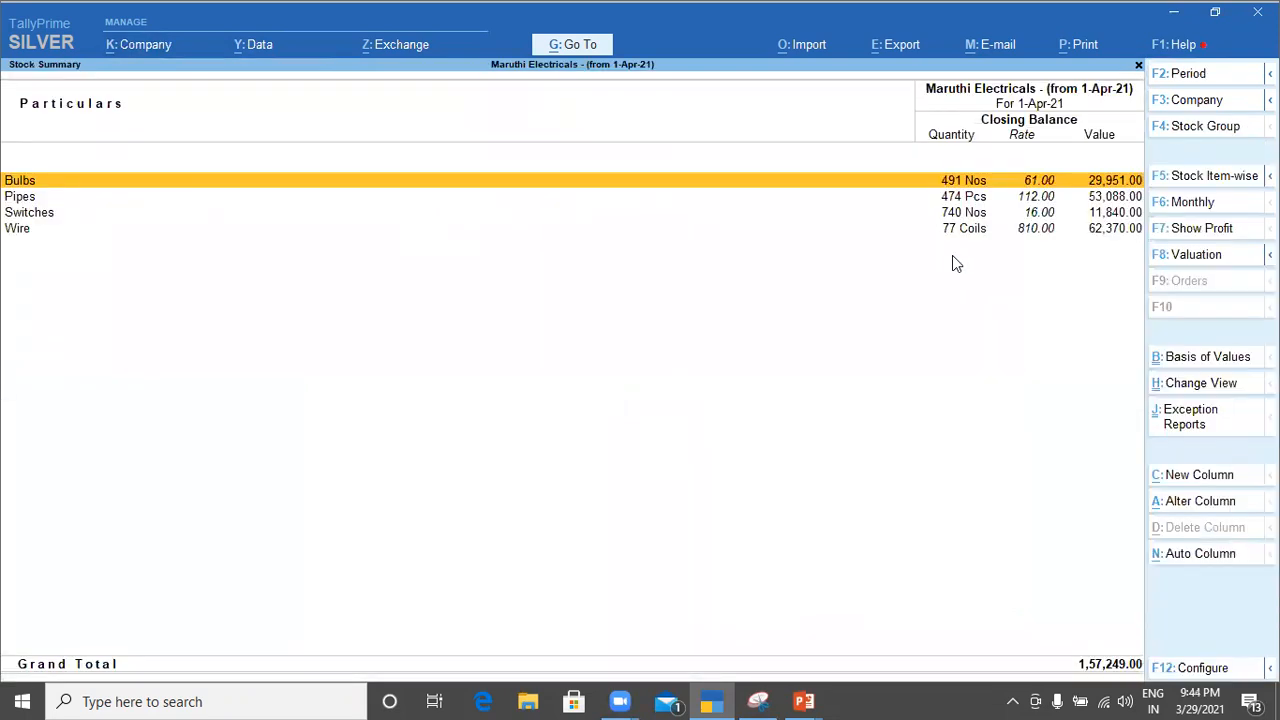
key(ctrl+Return)
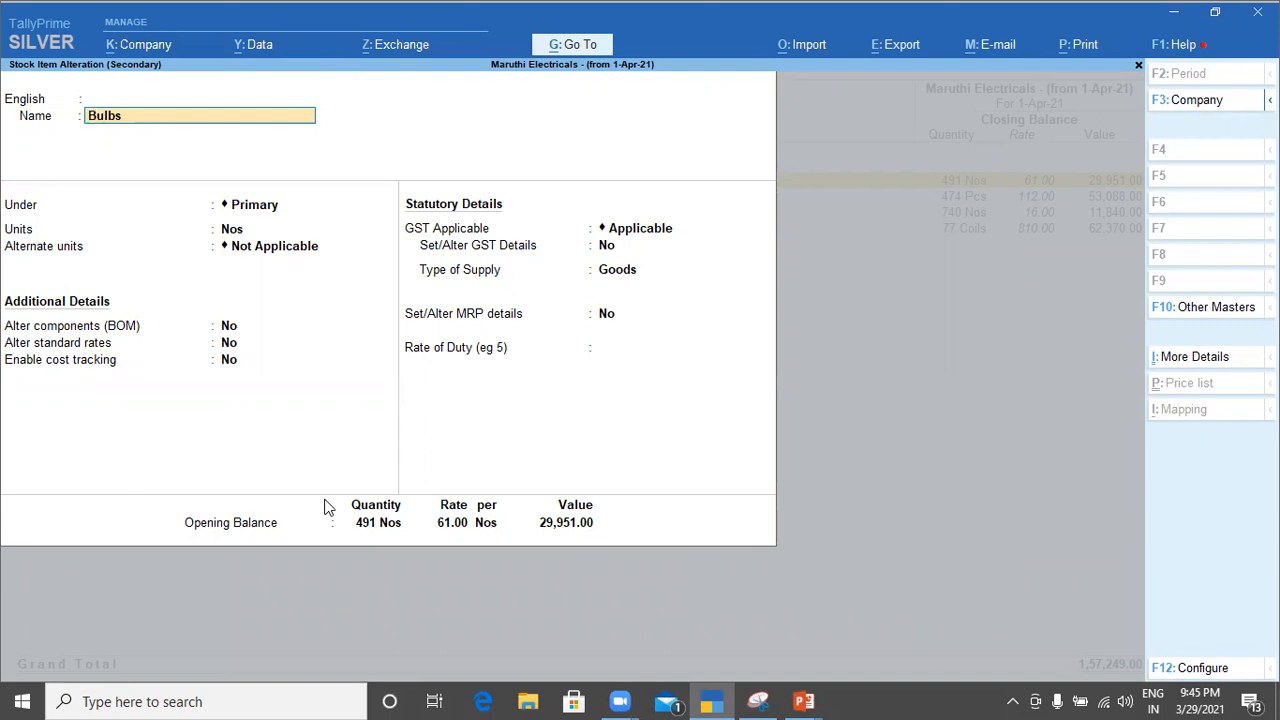
key(Escape)
key(Escape)
key(Escape)
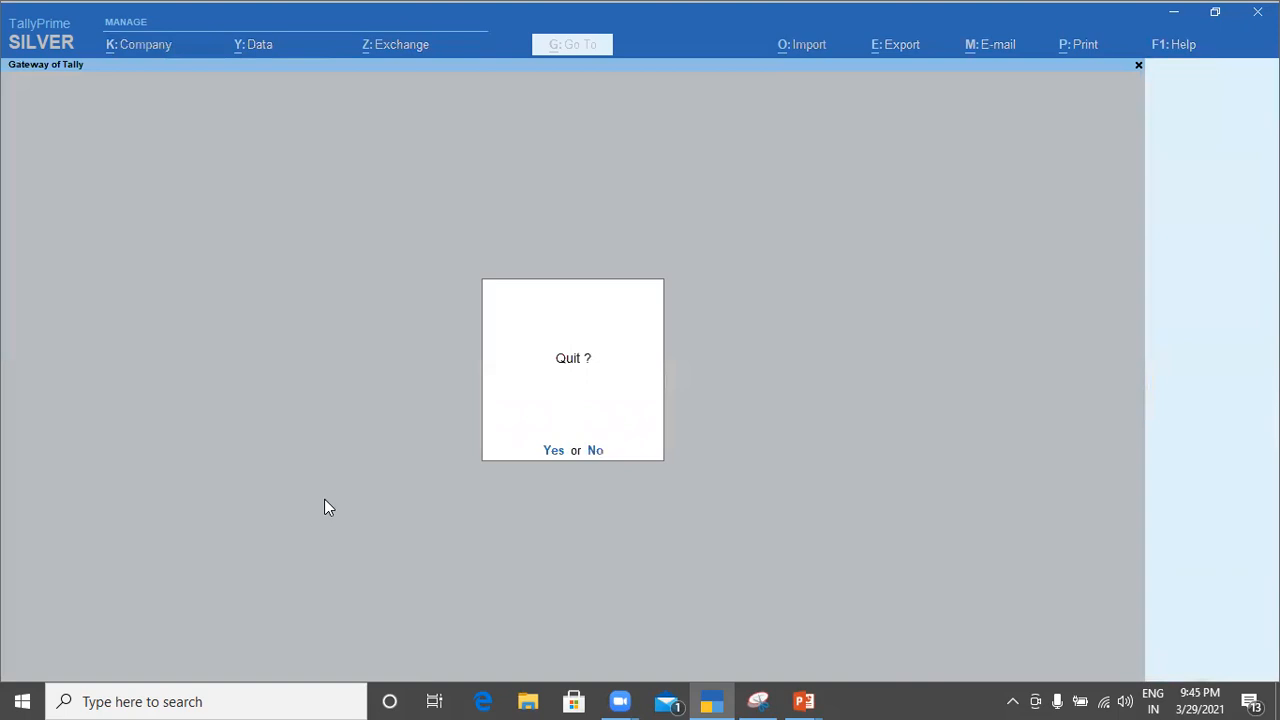
key(Escape)
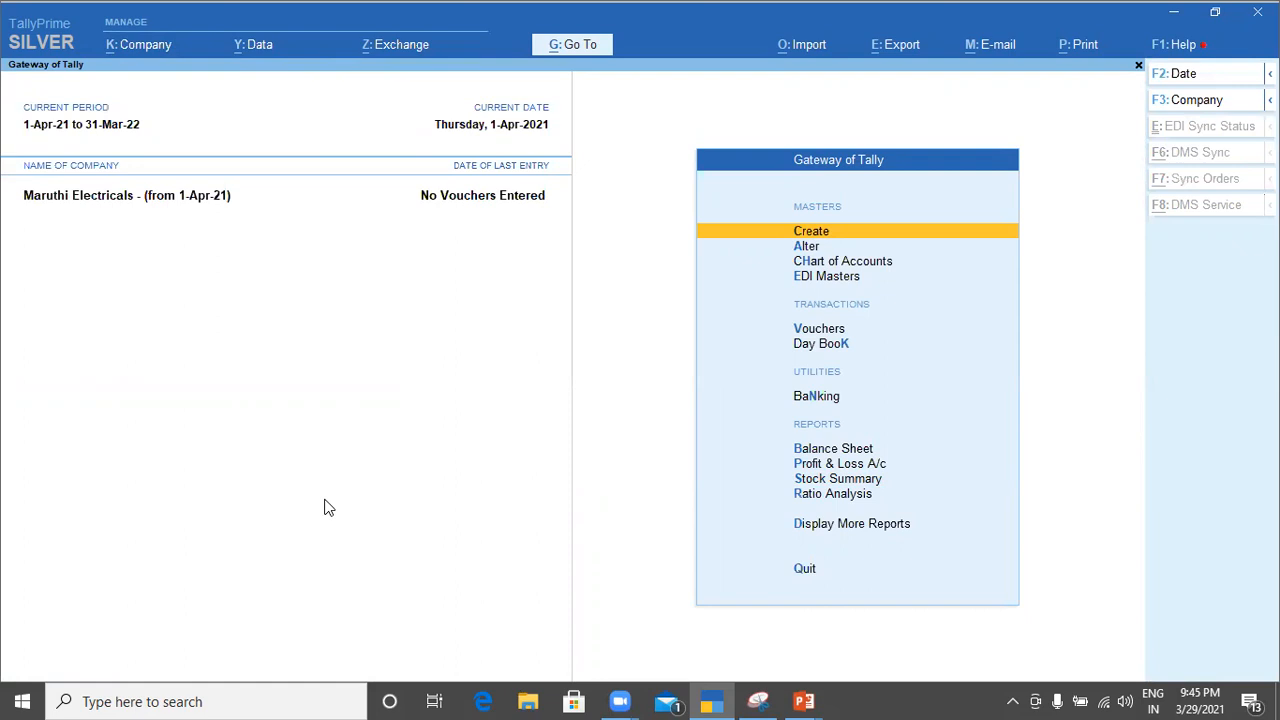
Switch to the PowerPoint slide show to view the company-splitting benefits and the following contact slide, and return to TallyPrime
key(alt+Tab)
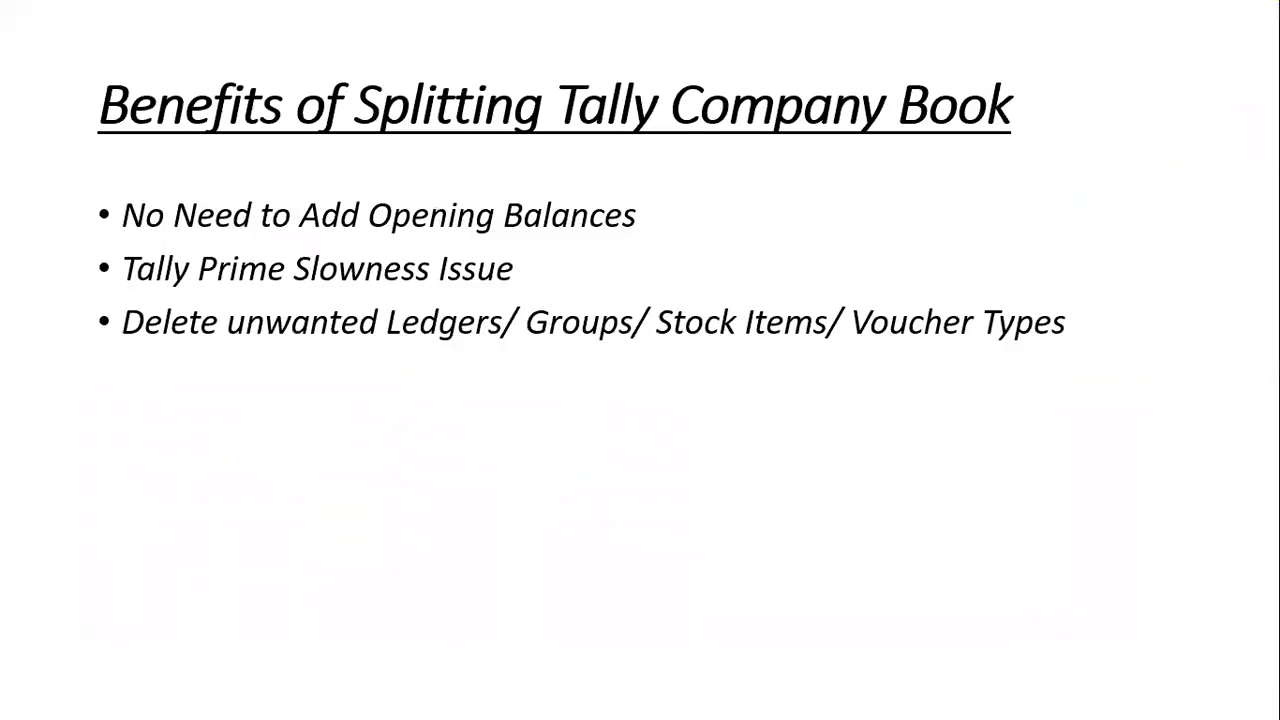
key(Right)
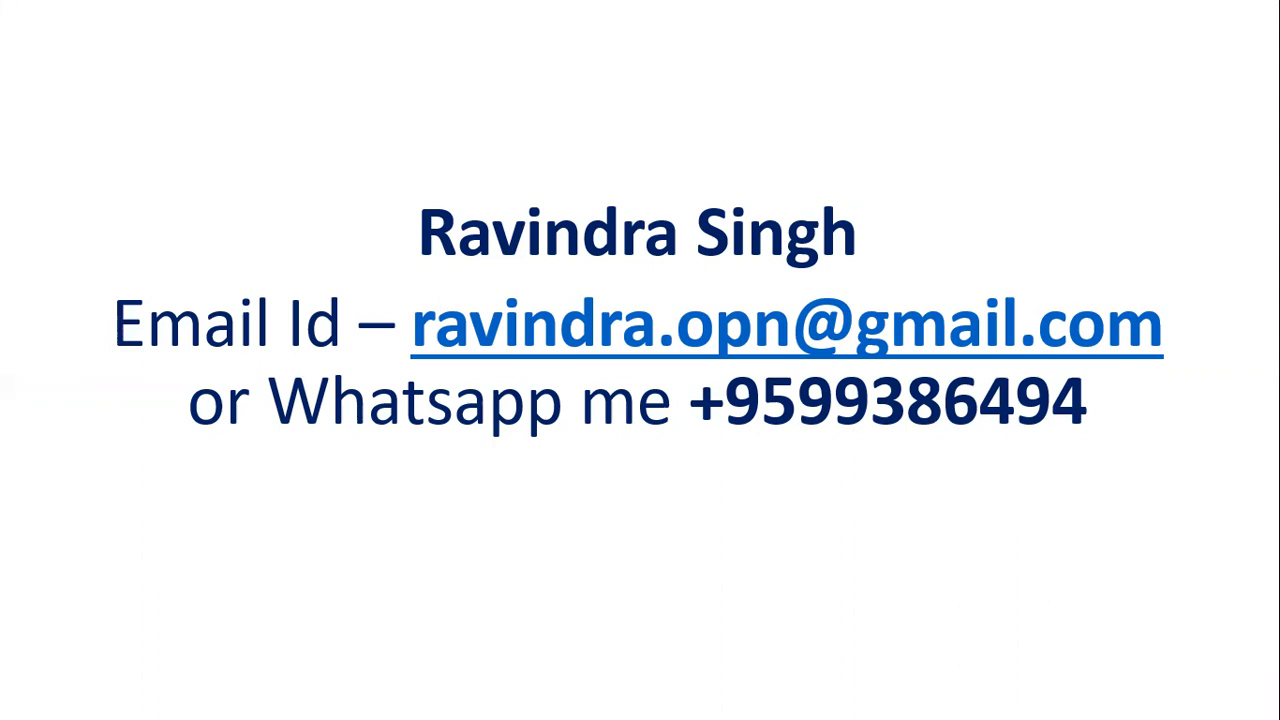
key(alt+Tab)
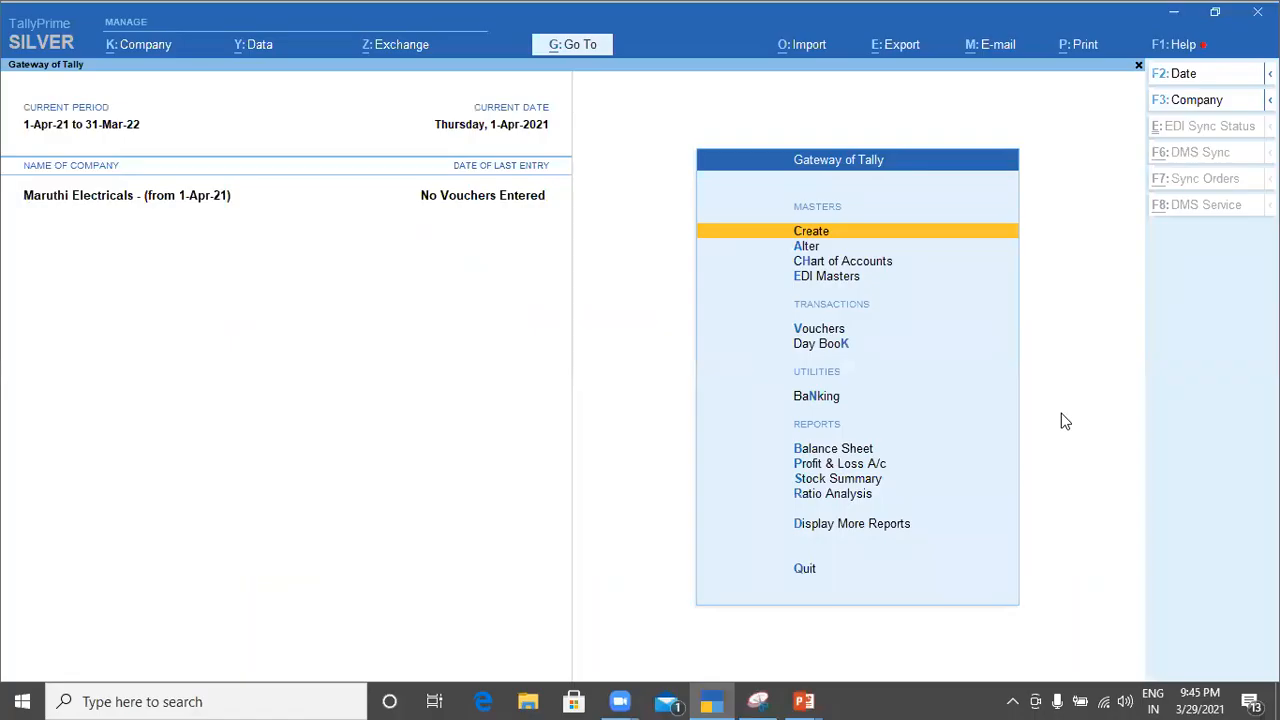